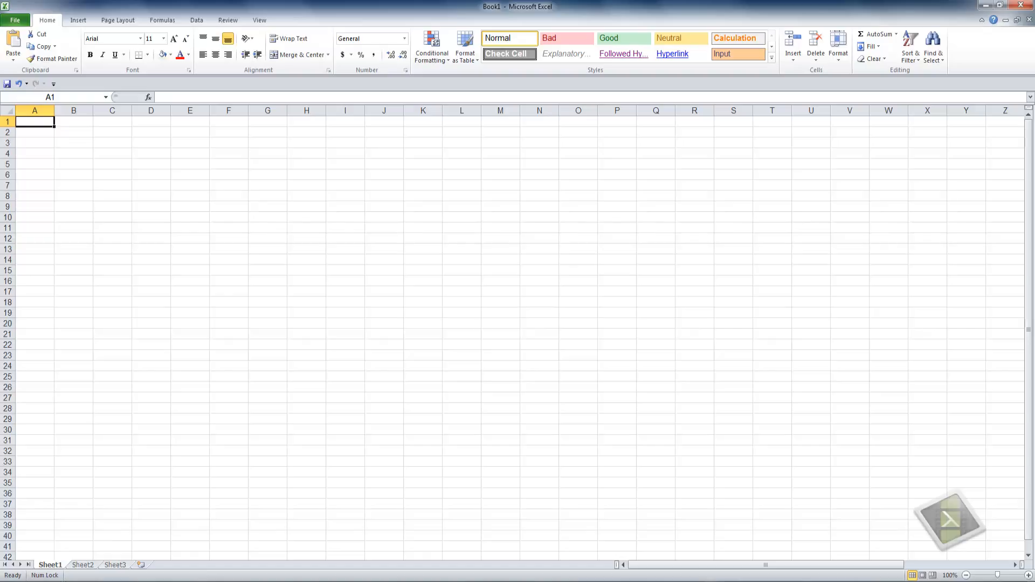
Step: Switch Sheet1 to Page Layout view and apply the preset "Page 1 of ?" header
left_click(922, 575)
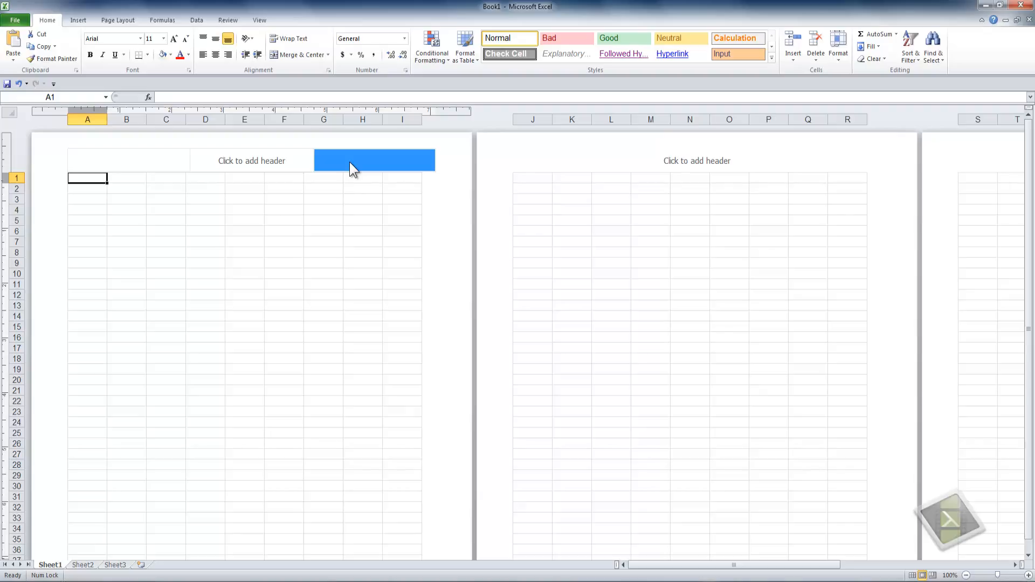
left_click(273, 156)
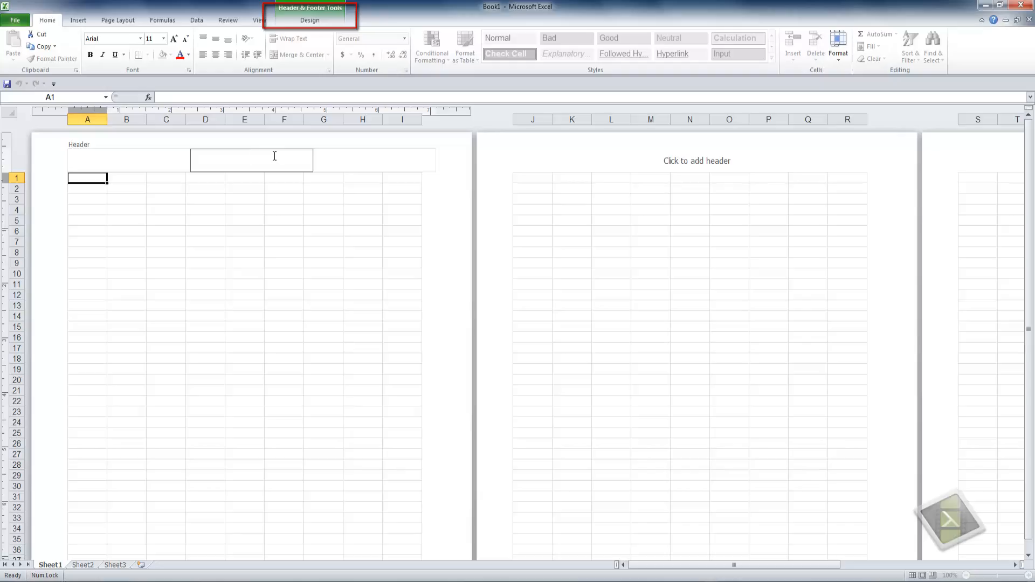
left_click(310, 22)
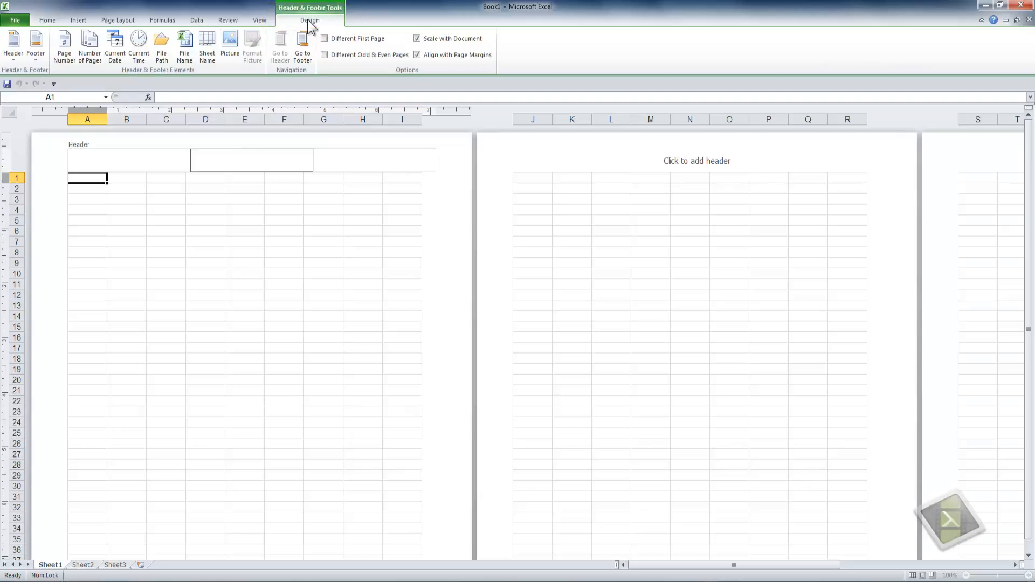
left_click(14, 57)
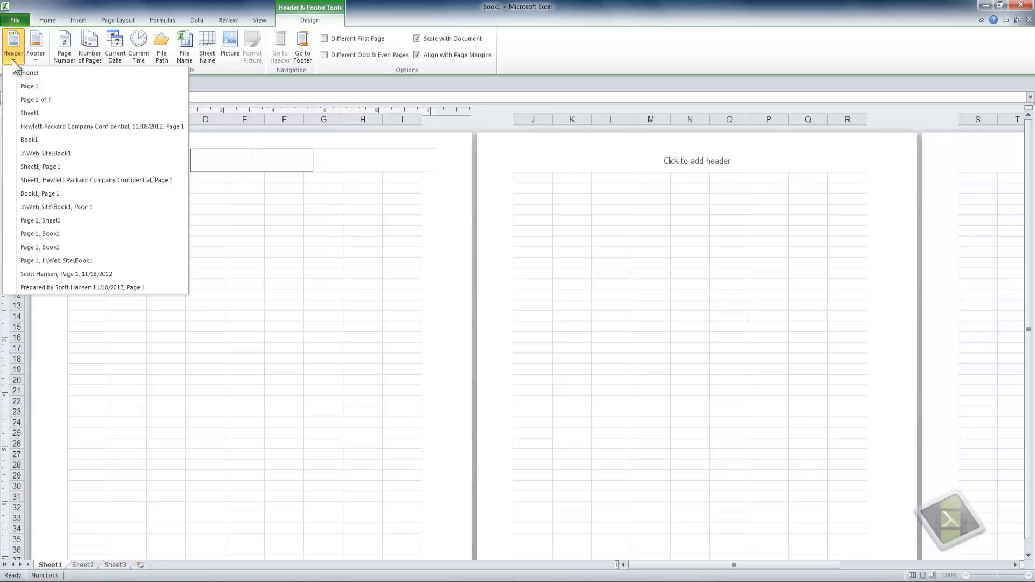
left_click(33, 99)
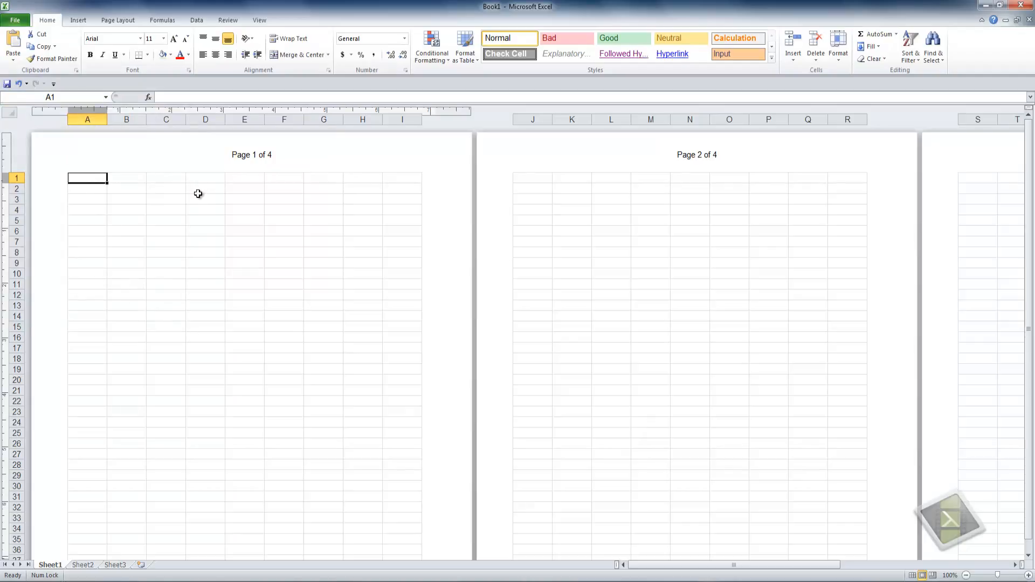
Step: Replace the header with the preset combining the author's name, Page 1 and the date 11/18/2012
left_click(250, 157)
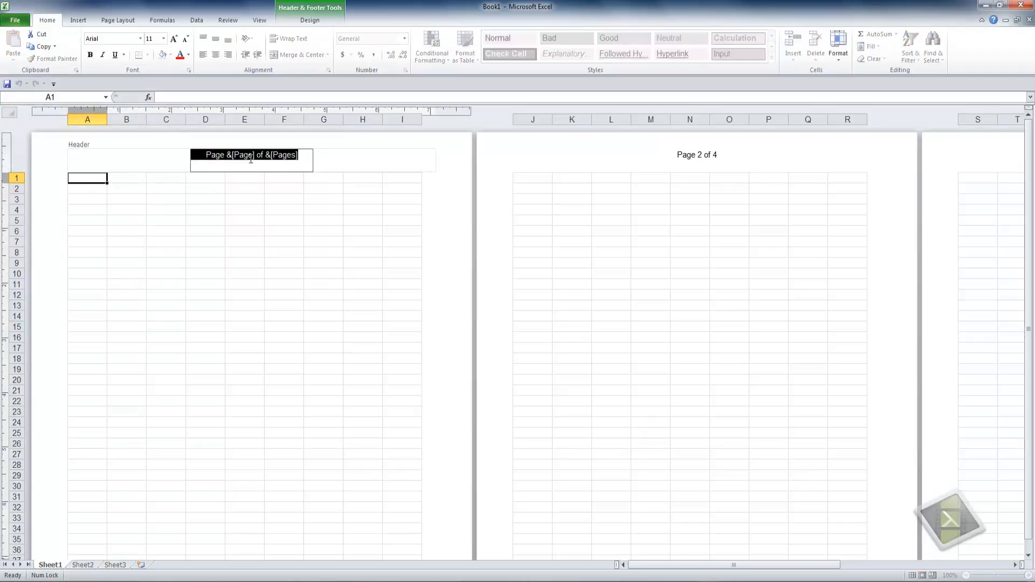
left_click(317, 21)
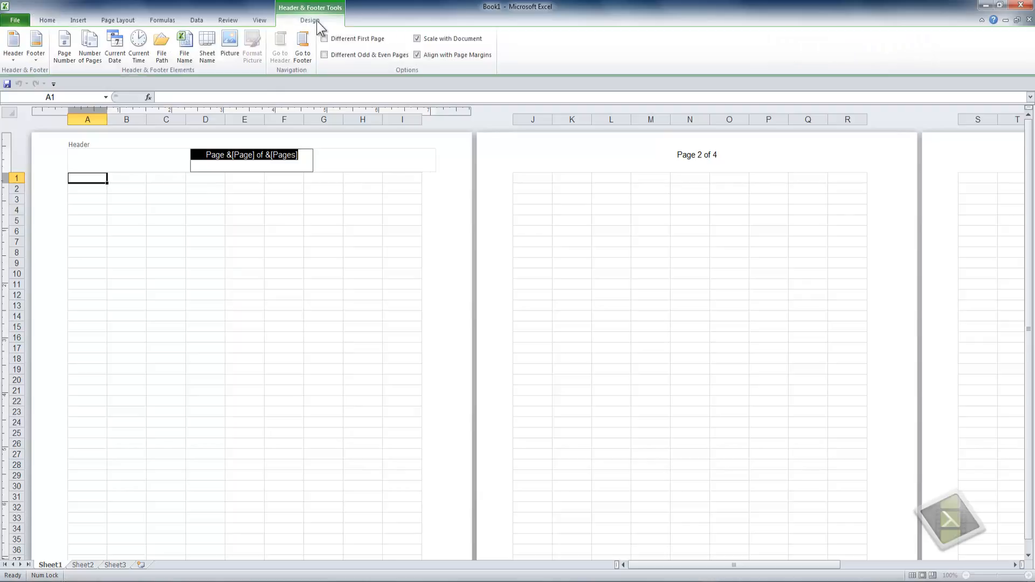
left_click(15, 57)
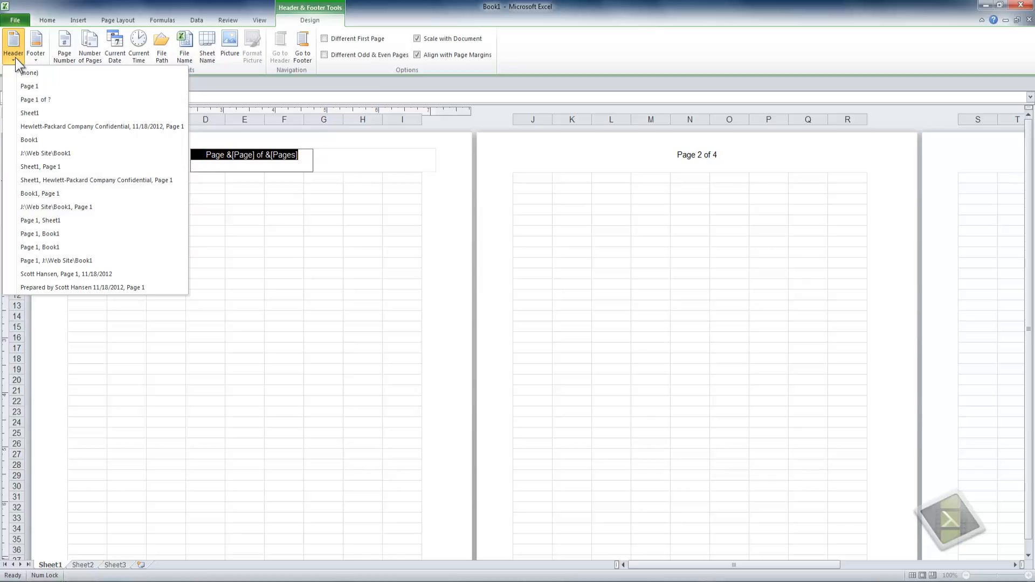
left_click(94, 275)
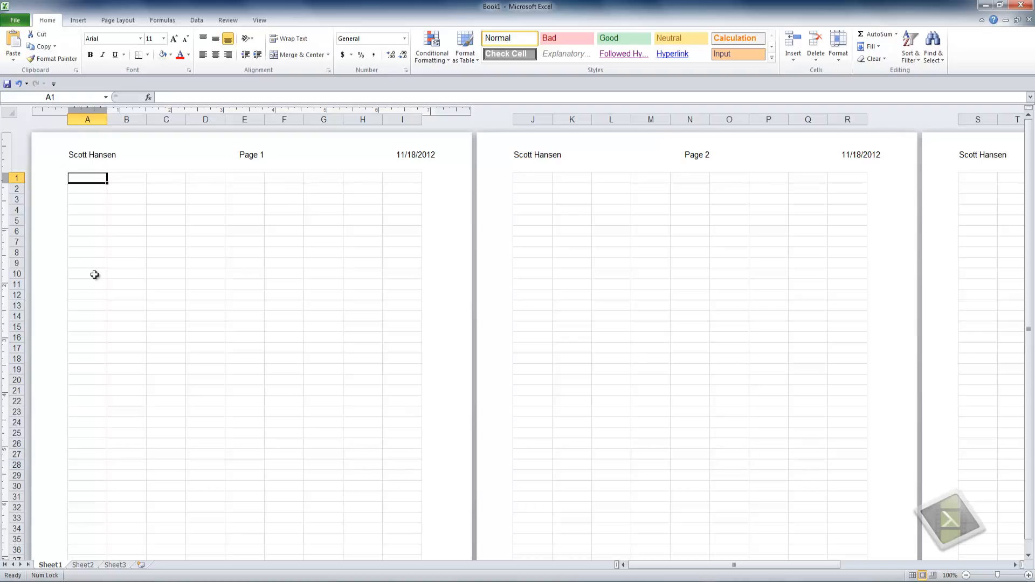
Step: Add "CPA CMA" on a second line below the author's name in the header and enlarge the top margin to about 1.15 inches
left_click(113, 163)
left_click(138, 160)
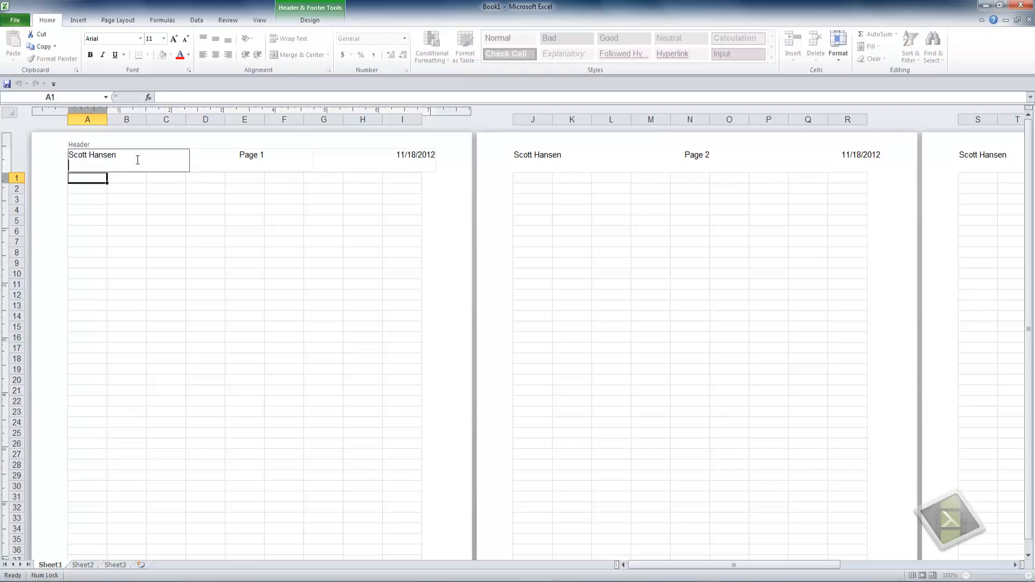
type("CPA CMA")
left_click_drag(6, 173, 8, 194)
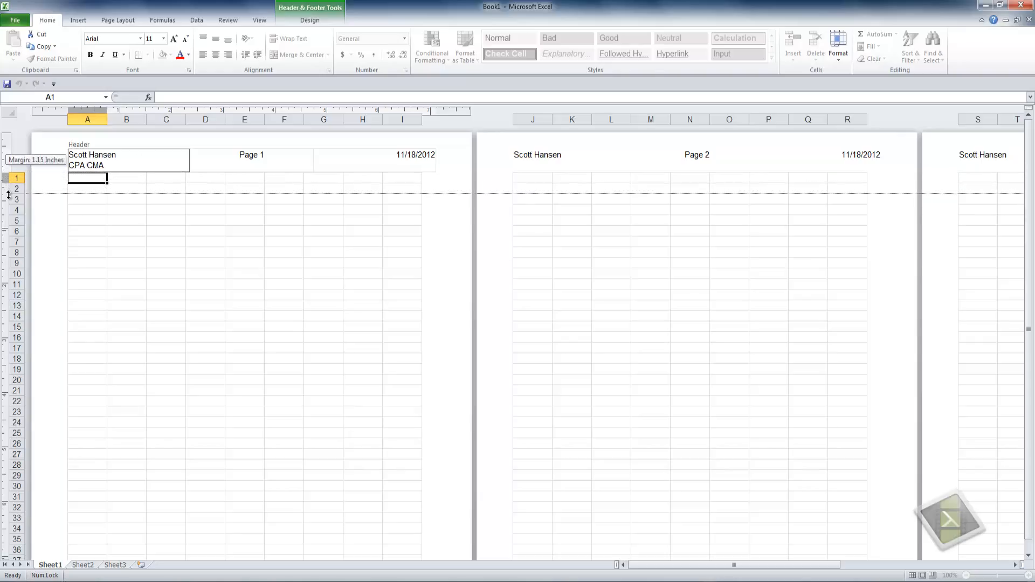
left_click_drag(8, 194, 8, 194)
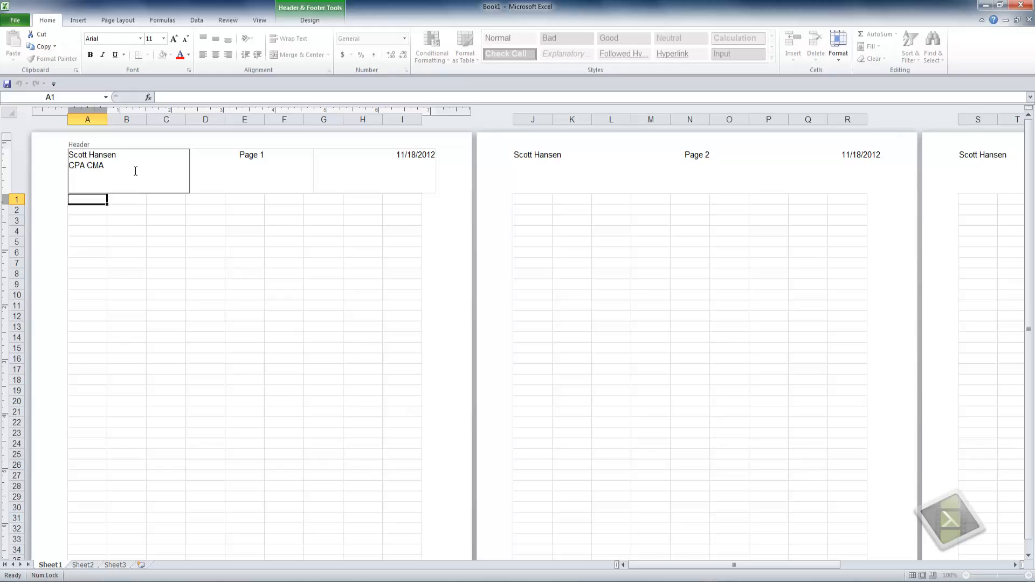
Step: Go to the page footer and look through the preset footer choices without applying one
left_click(309, 24)
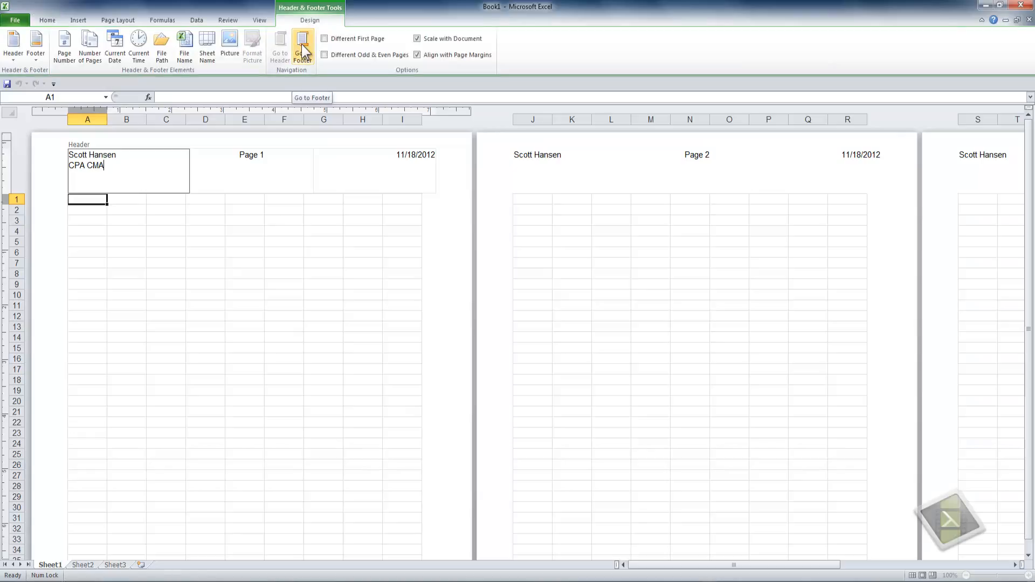
left_click(302, 44)
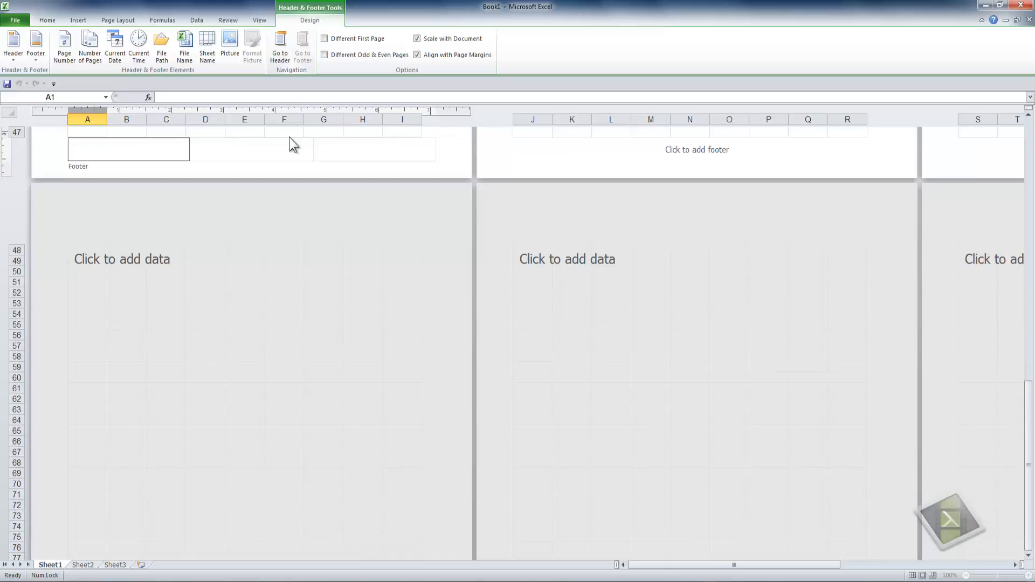
left_click(275, 150)
left_click(345, 152)
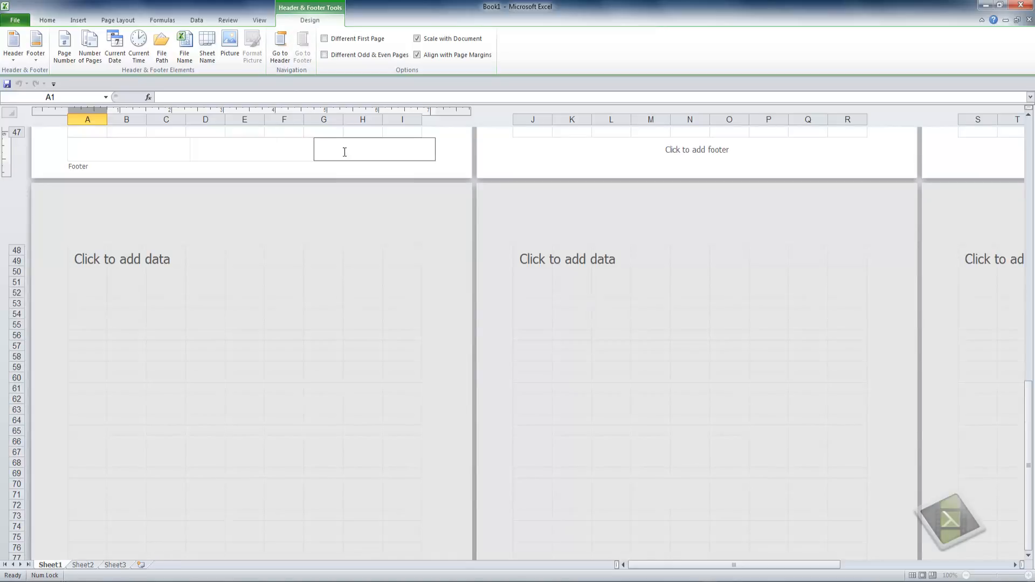
left_click(40, 60)
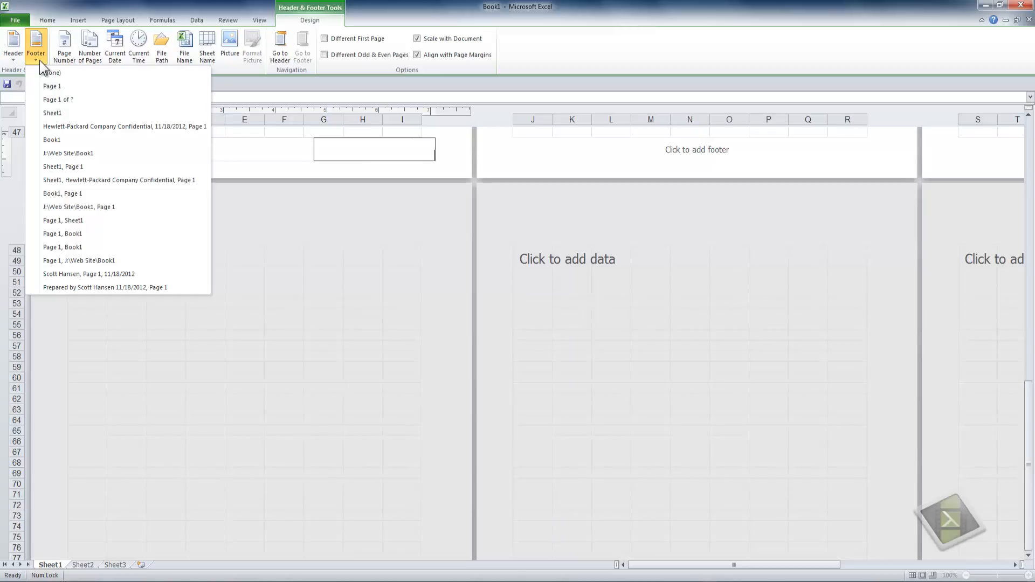
left_click(40, 60)
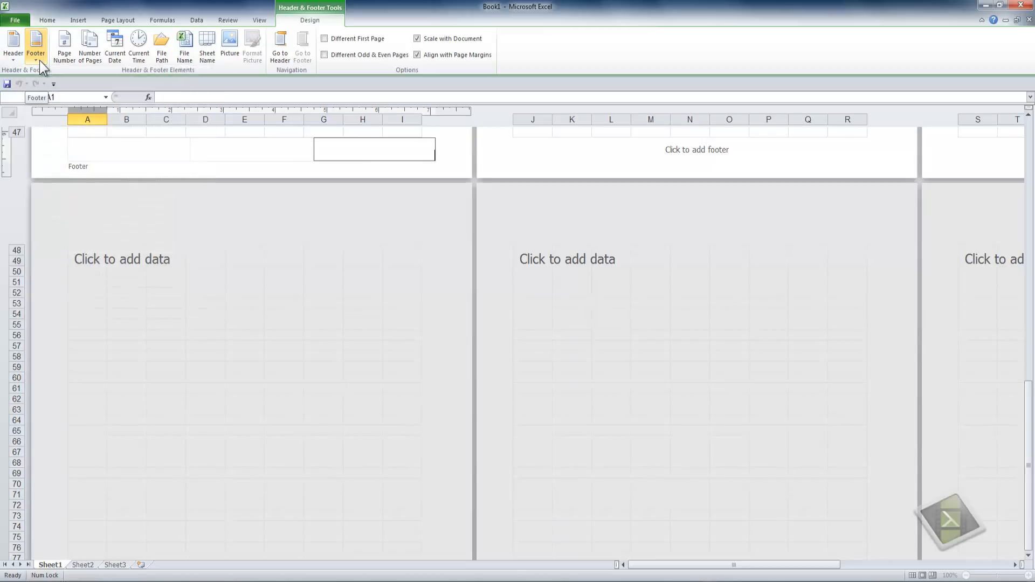
Step: Return to the header and clear all its content with the (none) preset
left_click(286, 46)
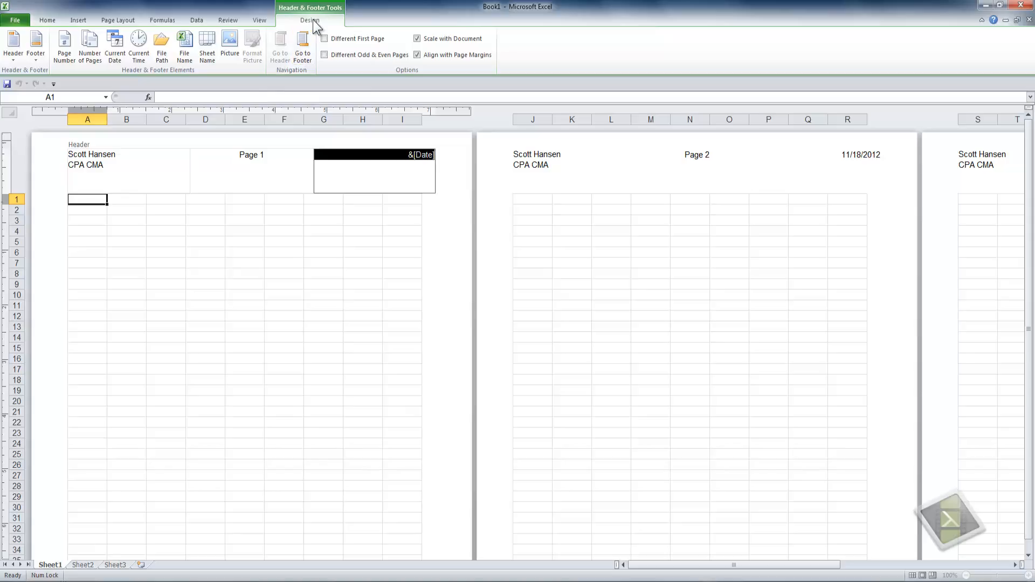
left_click(15, 59)
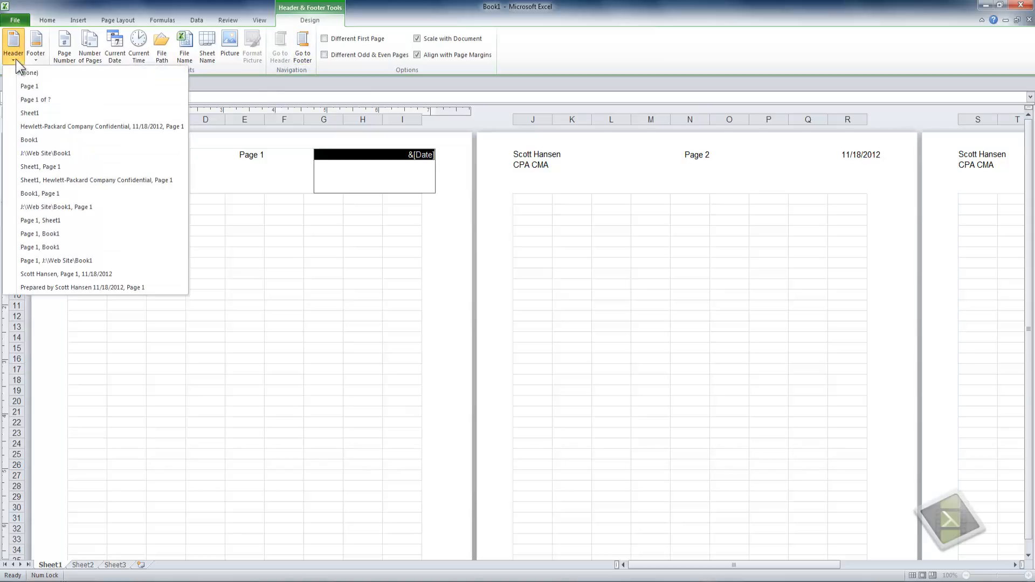
left_click(33, 72)
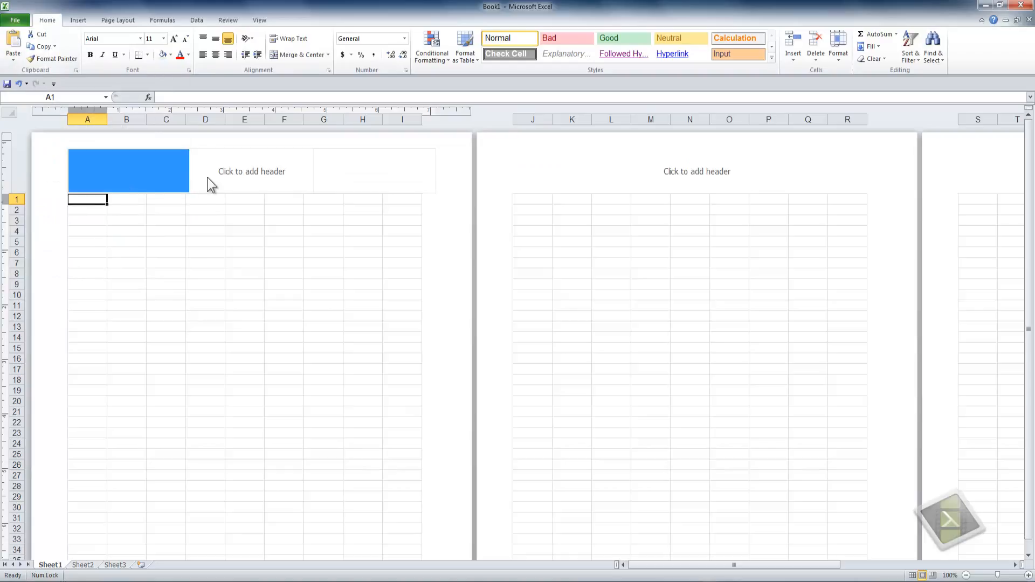
Step: Insert the Sheet Name element into the center header section
left_click(244, 173)
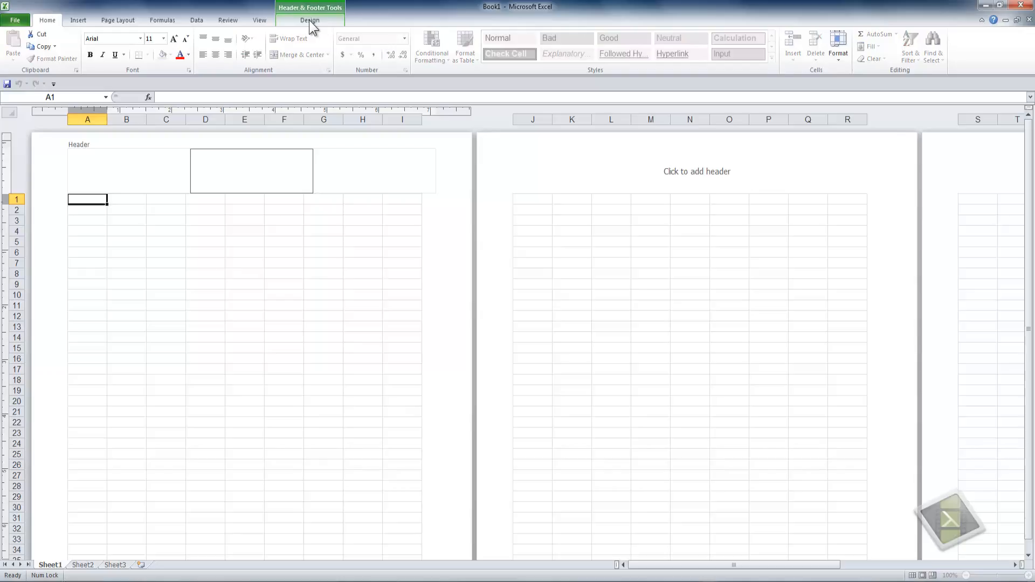
left_click(310, 21)
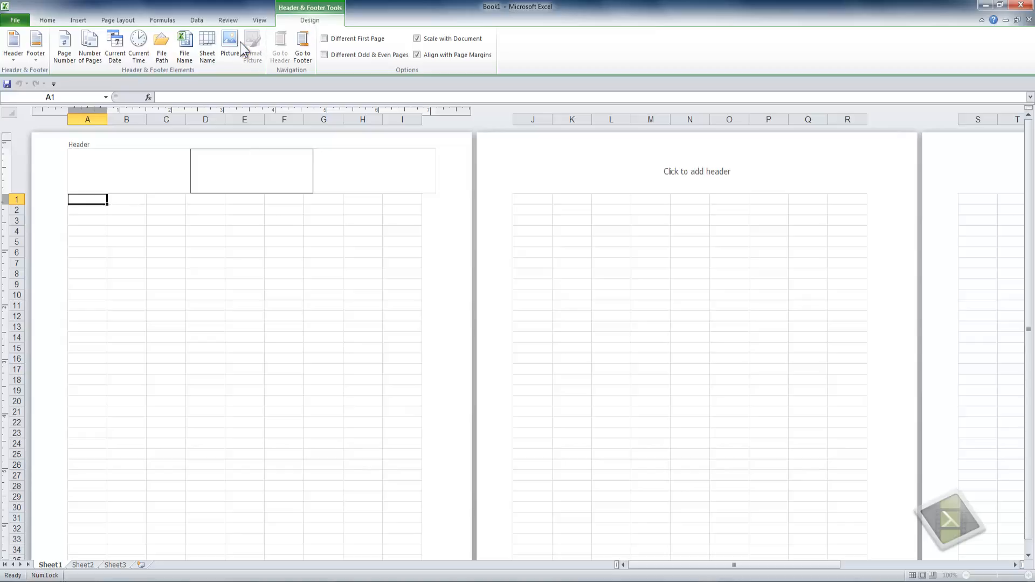
left_click(209, 45)
Step: Insert the Current Date element in the right header section with the Current Time element on a new line below it
left_click(372, 162)
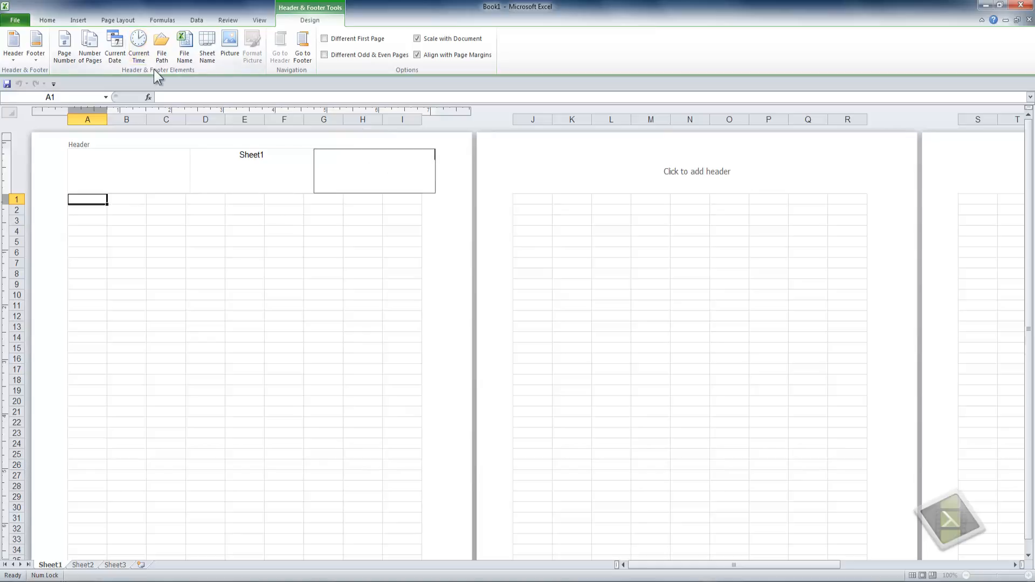
left_click(116, 48)
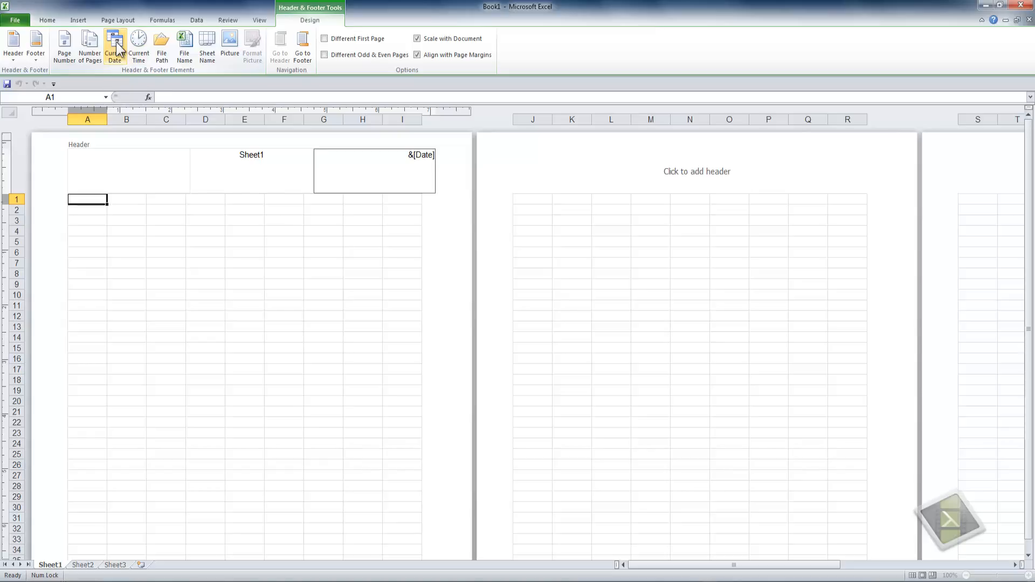
key("Return")
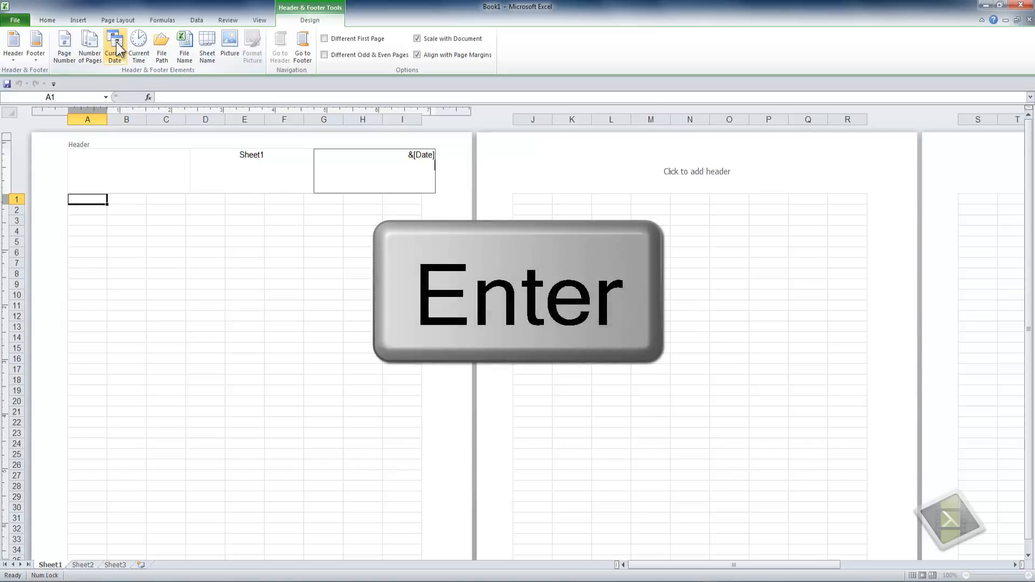
left_click(138, 46)
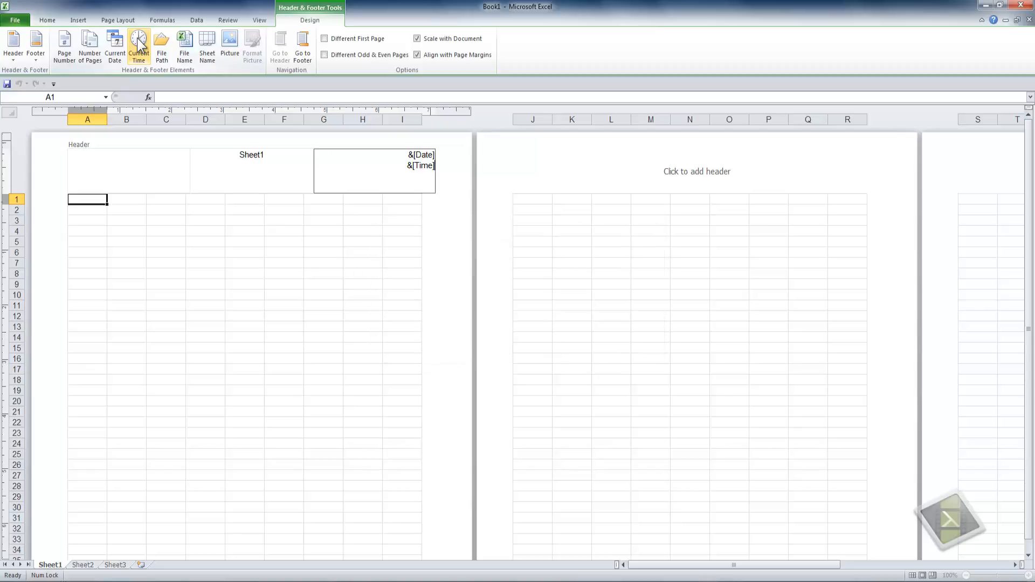
Step: Insert the File Name element into the left header section, visit the footer and return, and leave header editing
left_click(121, 159)
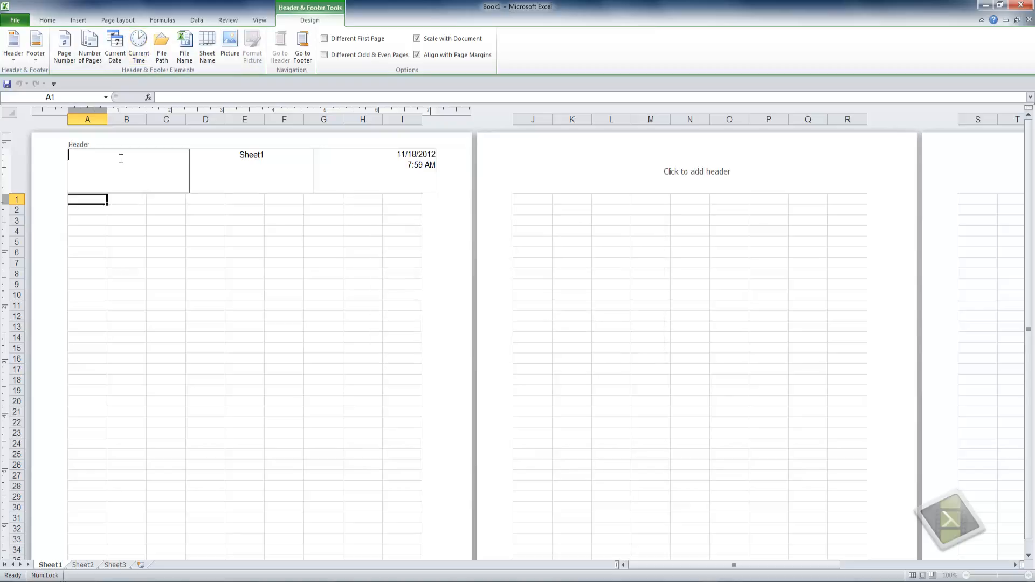
left_click(184, 38)
left_click(307, 39)
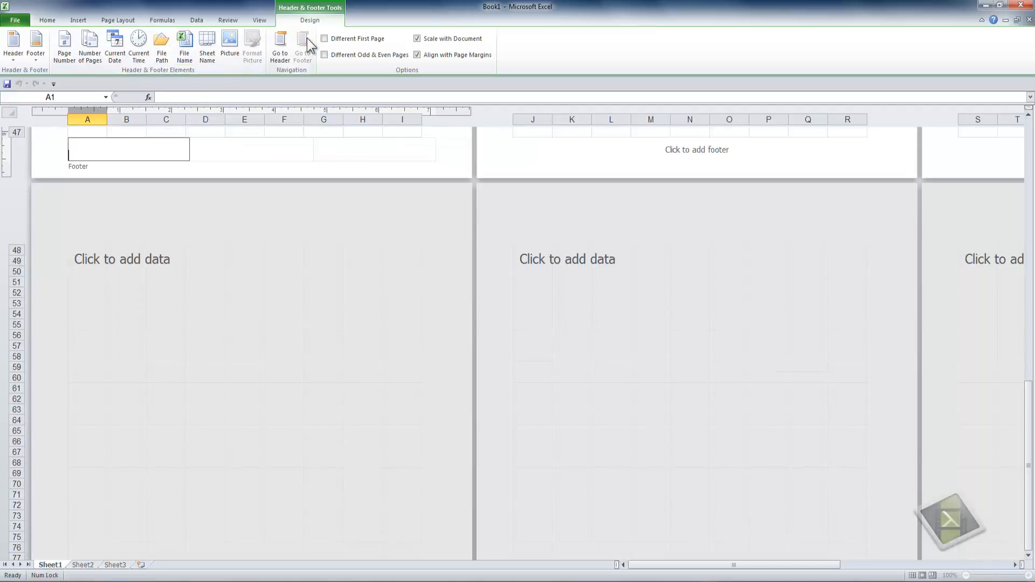
left_click(280, 45)
left_click(91, 210)
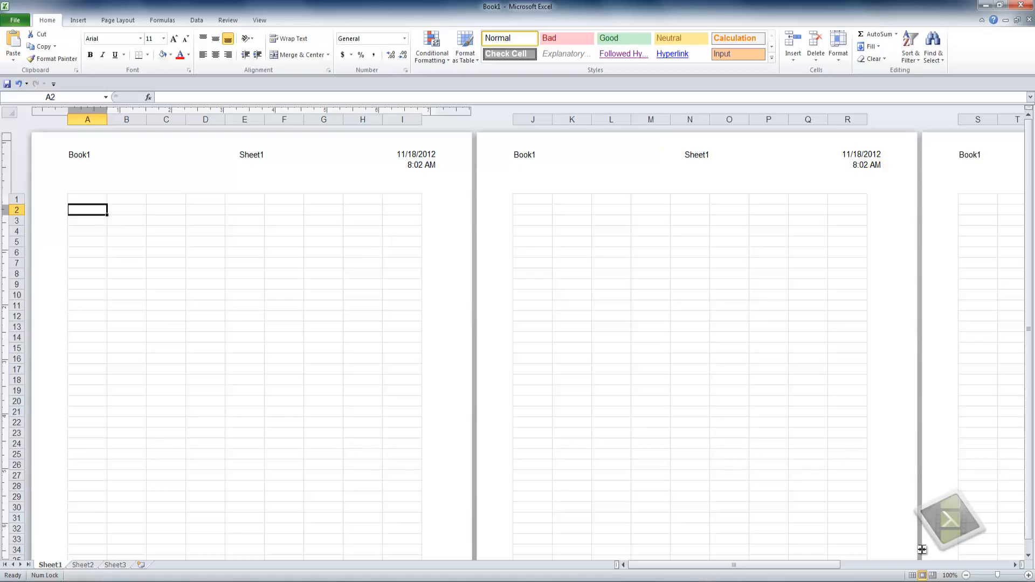
Step: Switch to Normal view and back to Page Layout view to compare how the header is displayed
left_click(911, 576)
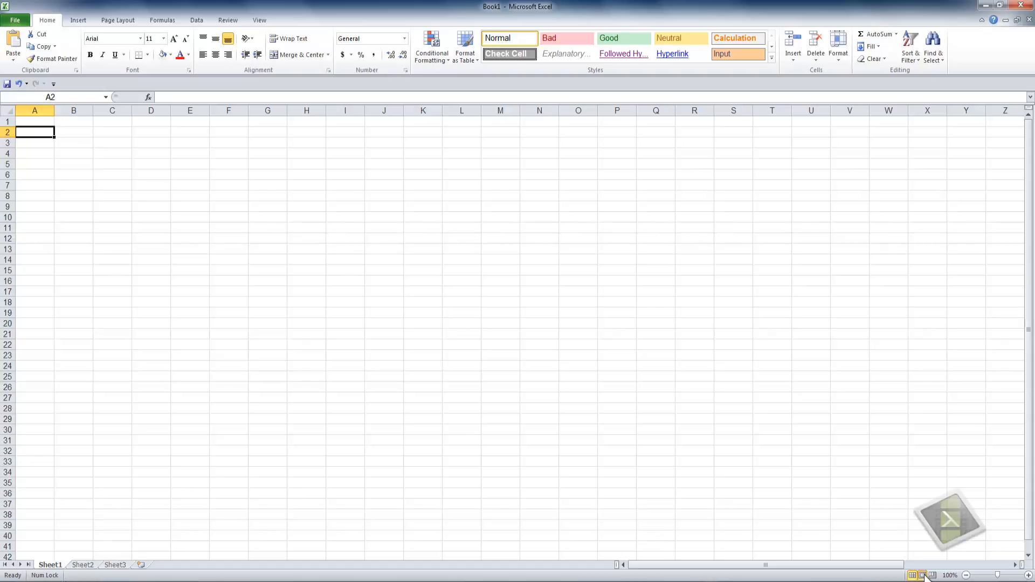
left_click(922, 575)
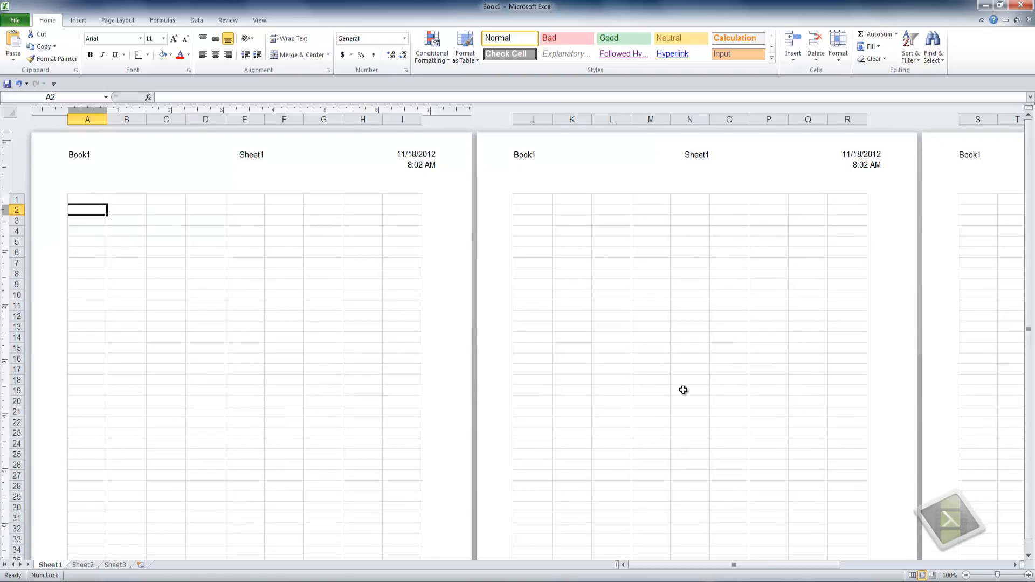
Step: Format the file name in the left header section as bold, italic, size 18
left_click(110, 183)
left_click(107, 175)
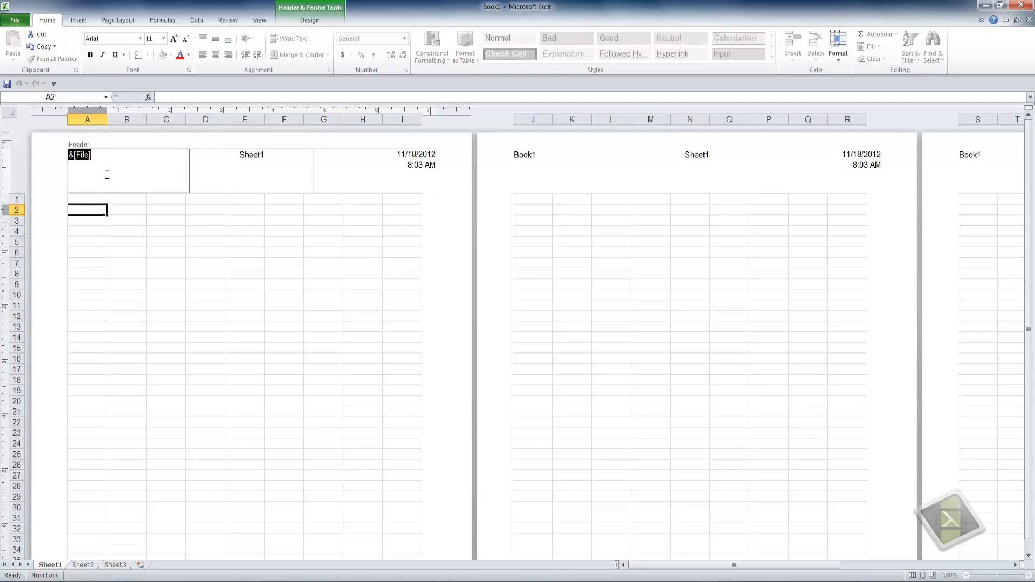
left_click(92, 53)
left_click(103, 54)
left_click(164, 39)
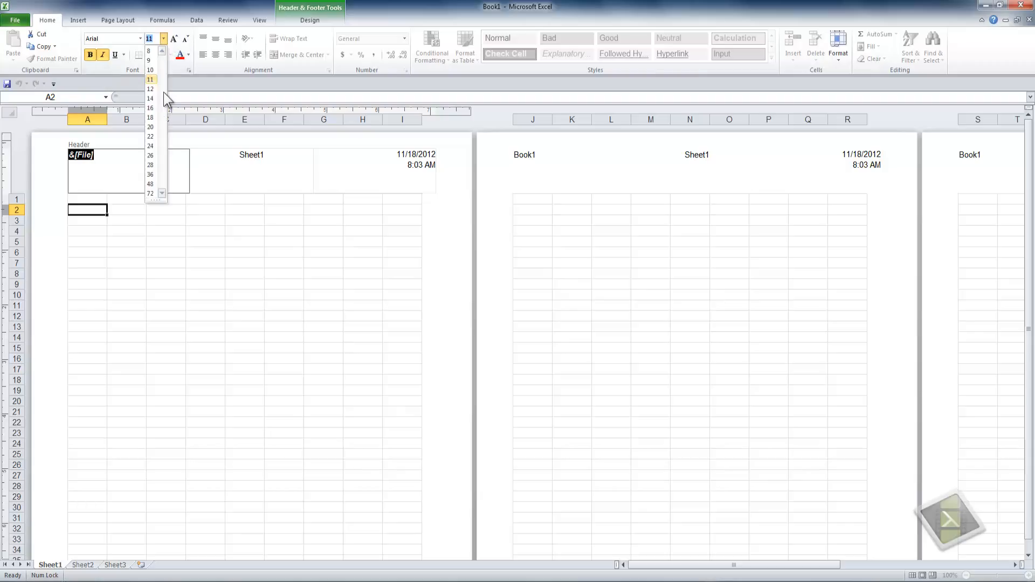
left_click(151, 117)
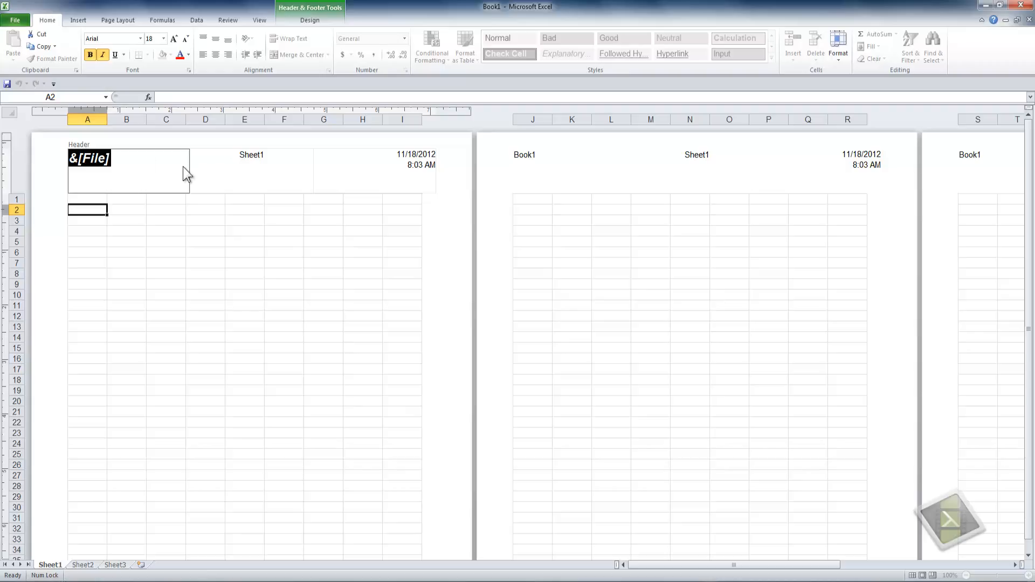
left_click(92, 222)
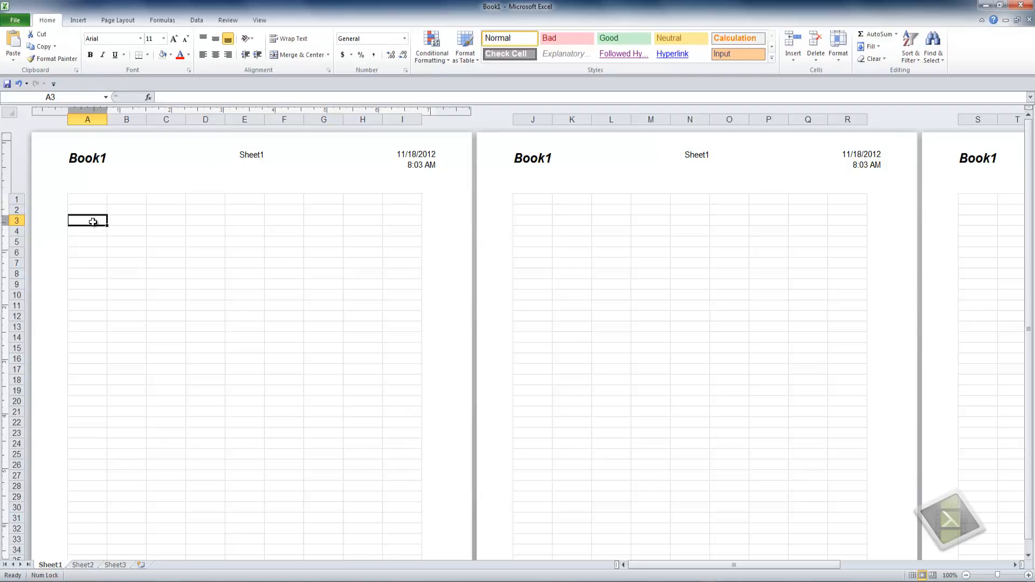
Step: Reopen the left header section containing the file name for editing
left_click(88, 158)
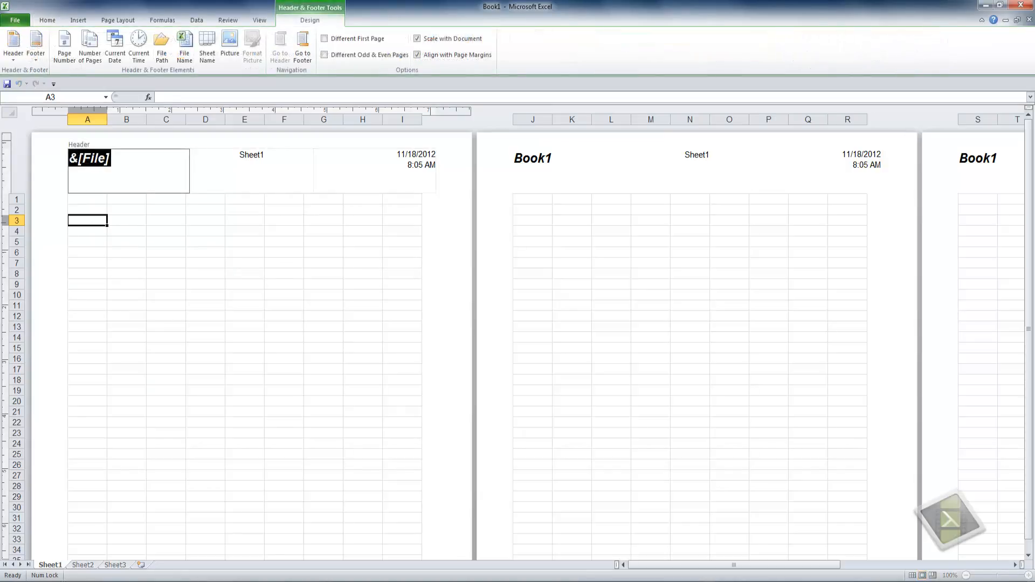